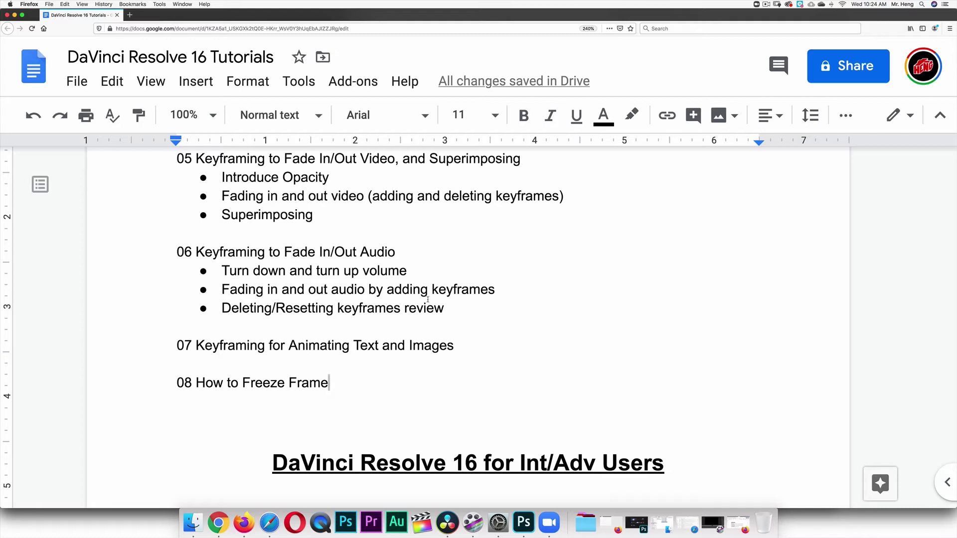
Step: Switch to DaVinci Resolve and play the demo timeline from 01:00:53:17 to hear the music against the speech
click(447, 522)
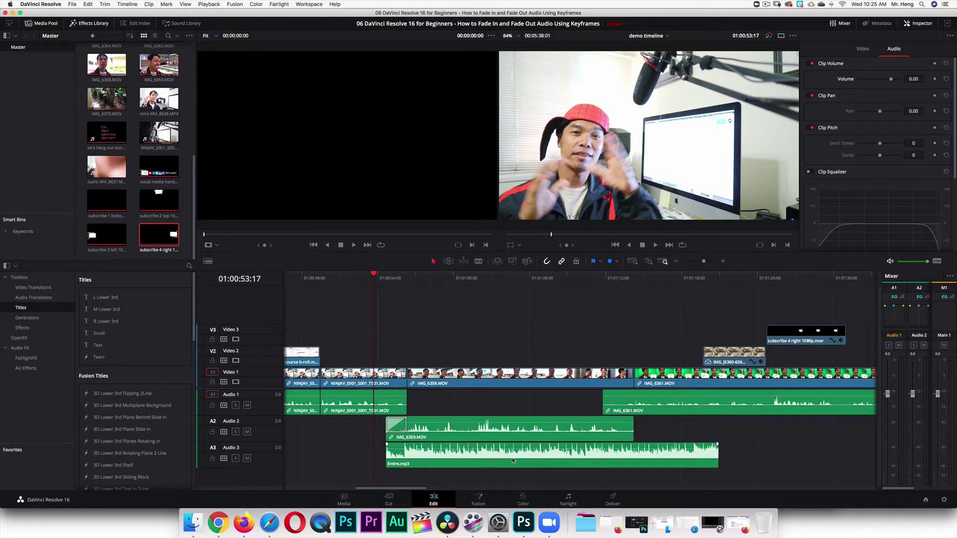
scroll(378, 302, right, 3)
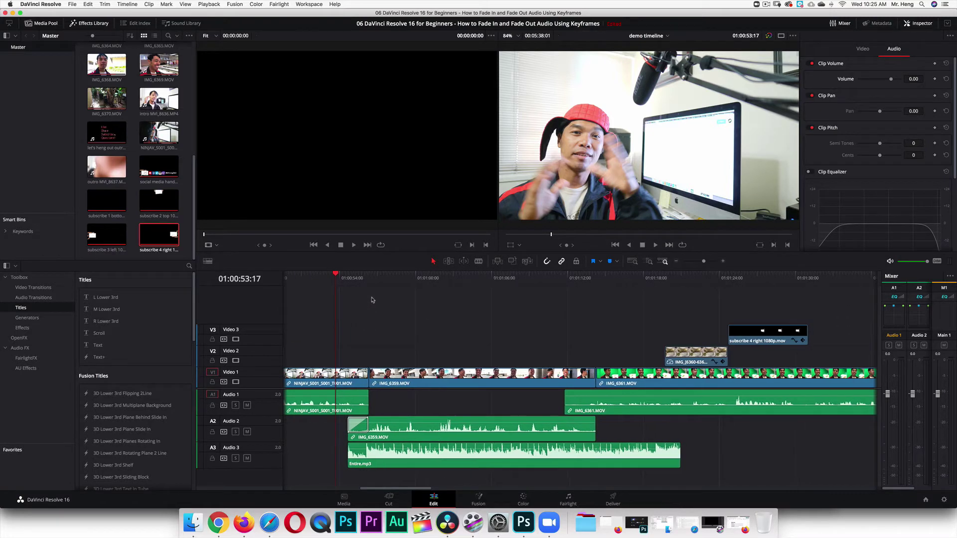
scroll(371, 303, left, 3)
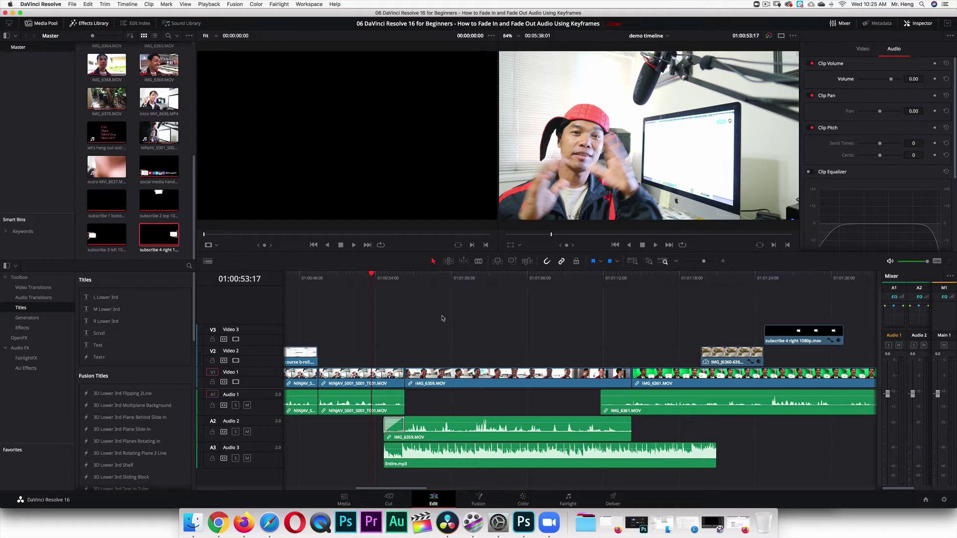
click(412, 313)
key(space)
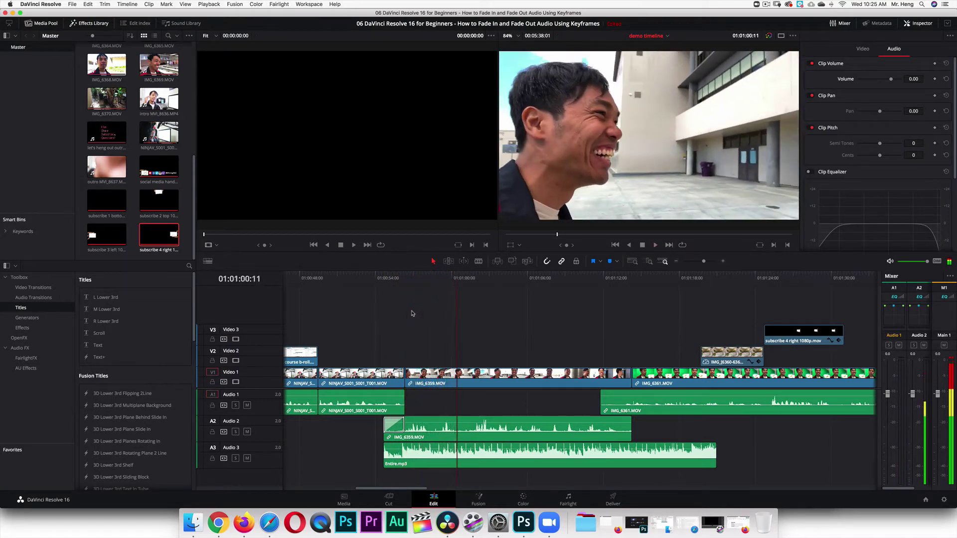
key(space)
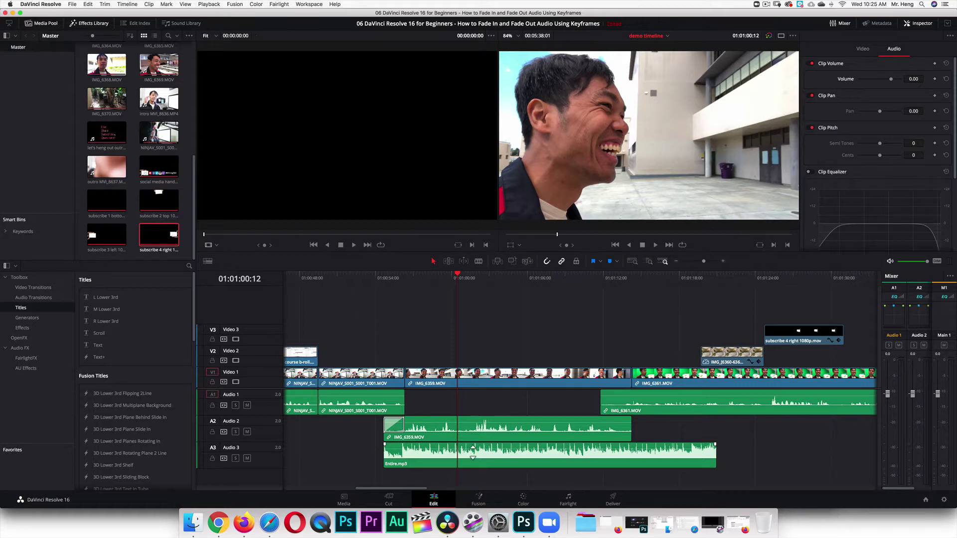
Step: Lower the volume of the music clip on Audio 3 to -10.47 and play it back from 01:00:53:12
click(473, 458)
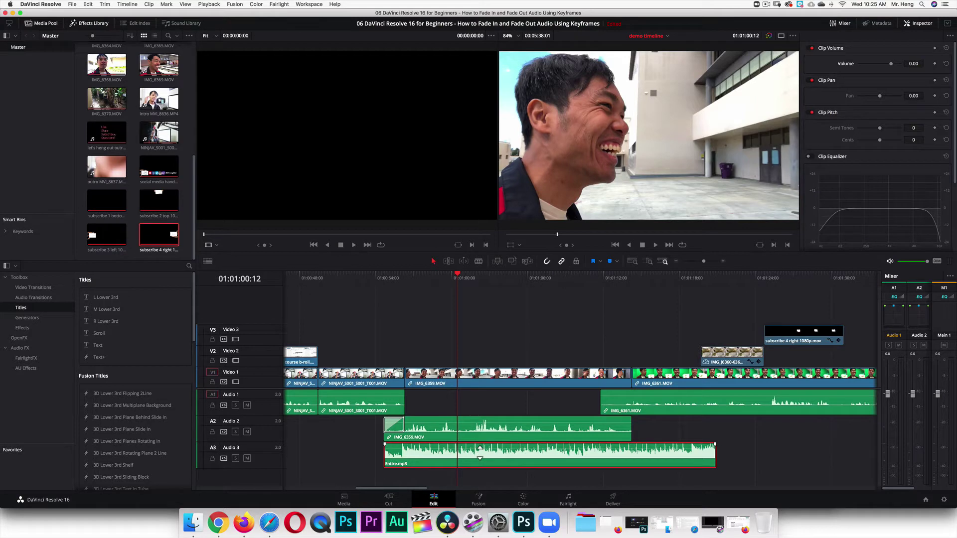
drag(480, 452, 479, 455)
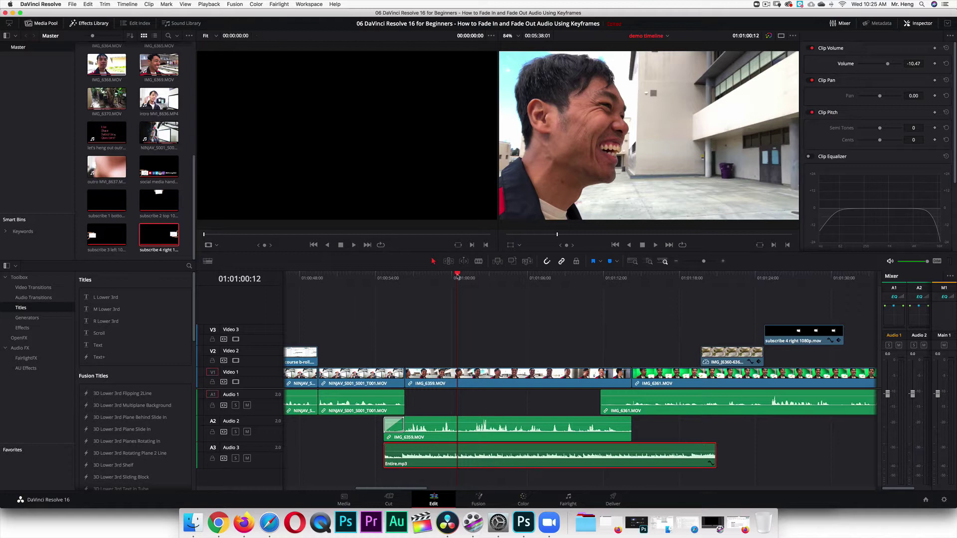
drag(457, 275, 369, 274)
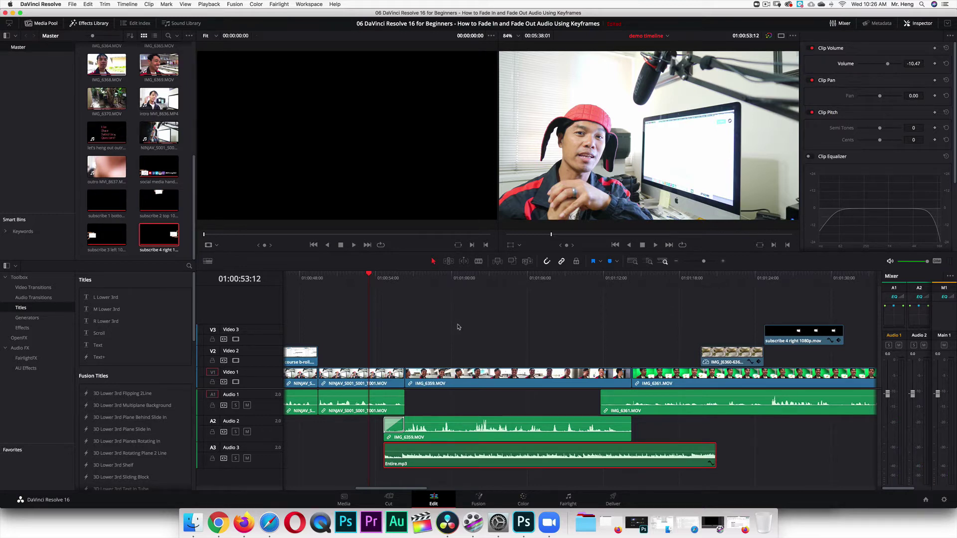
key(space)
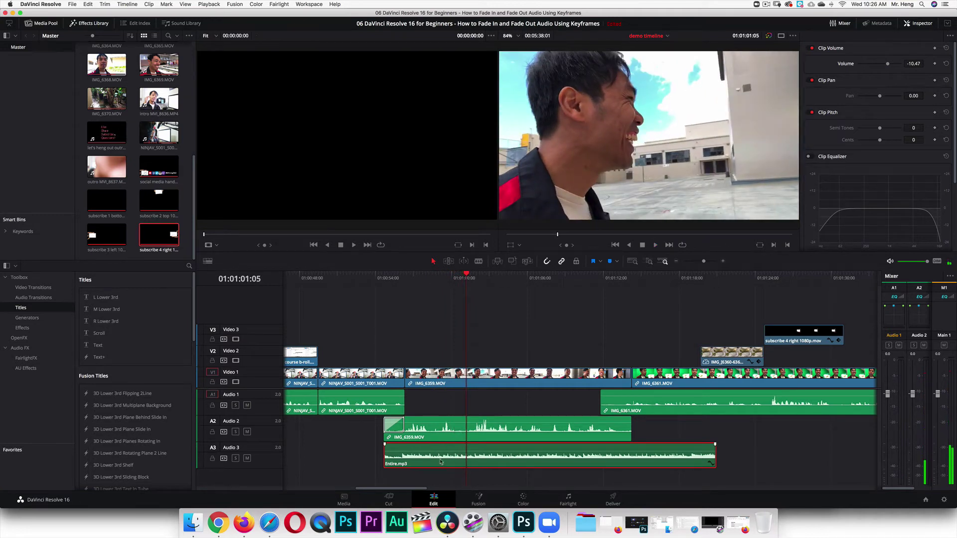
Step: Try a volume of -15.70 on the Audio 3 music clip during playback and undo the volume reductions
drag(473, 451, 472, 459)
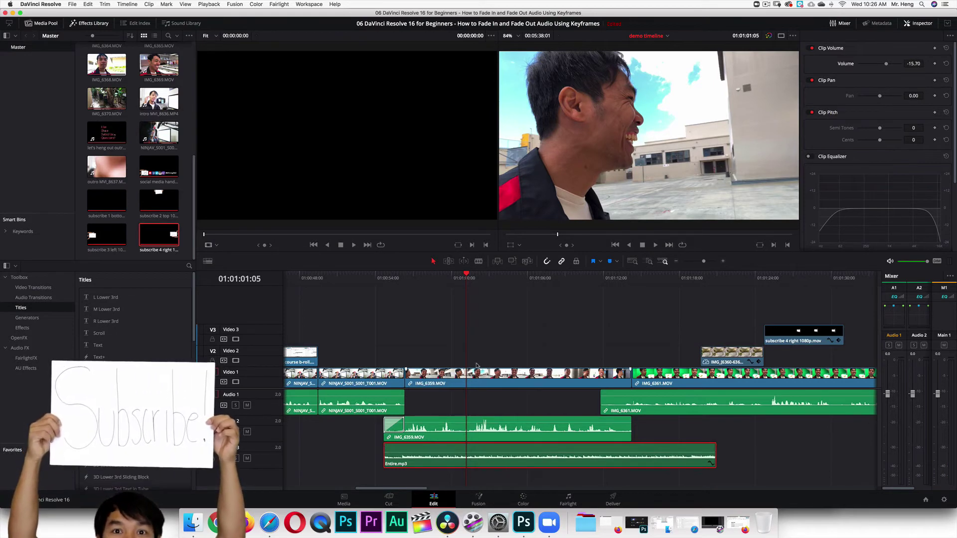
drag(468, 274, 369, 275)
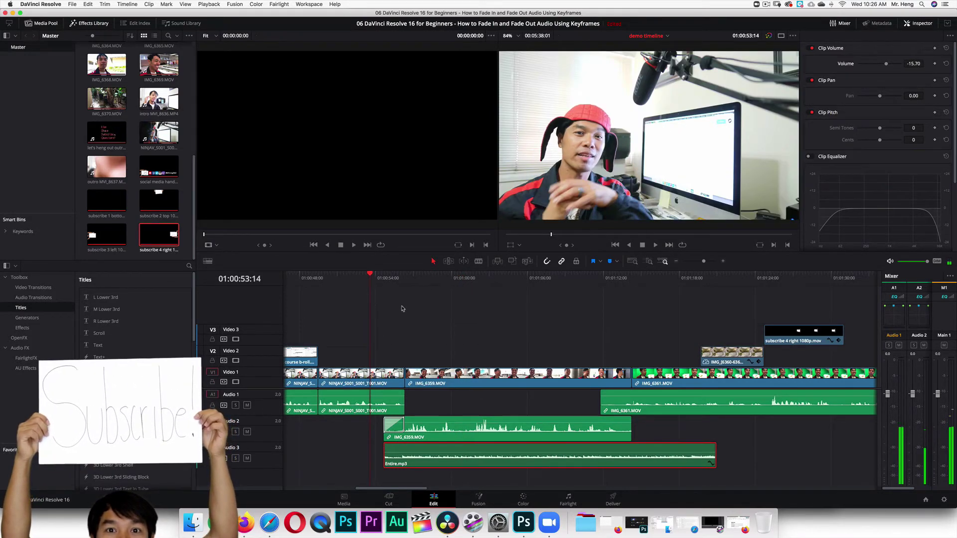
key(space)
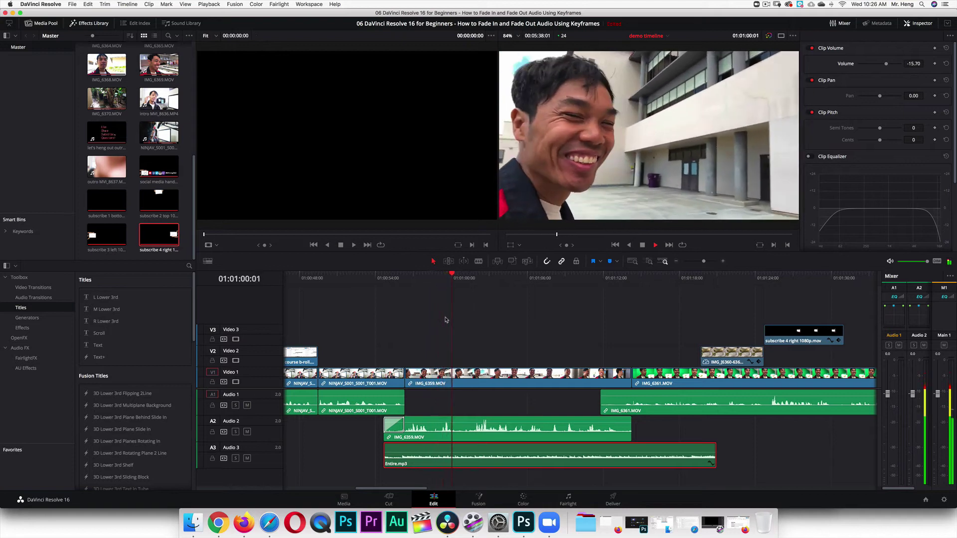
key(space)
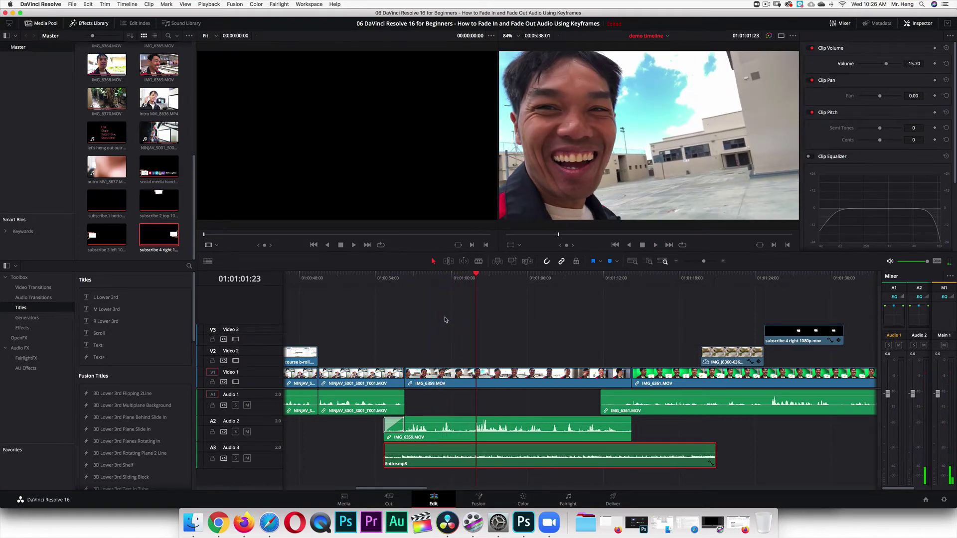
key(super+z)
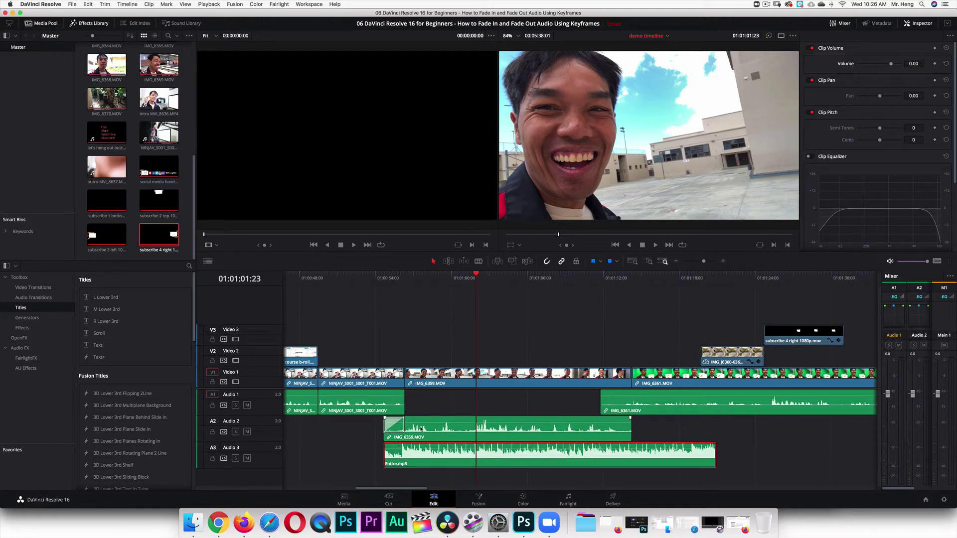
Step: Add a volume keyframe at the start of the Audio 3 music clip, at 01:00:54:16
drag(476, 273, 384, 274)
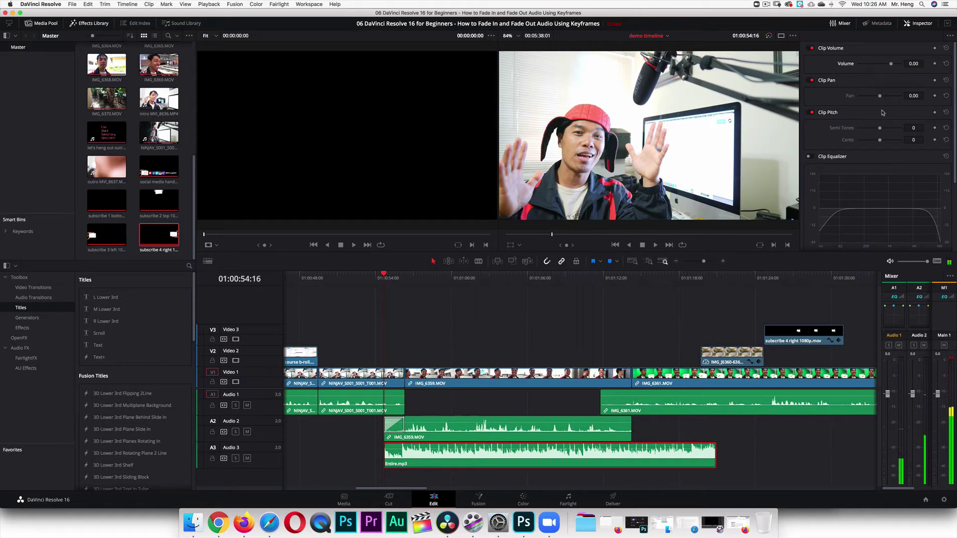
click(919, 26)
click(919, 26)
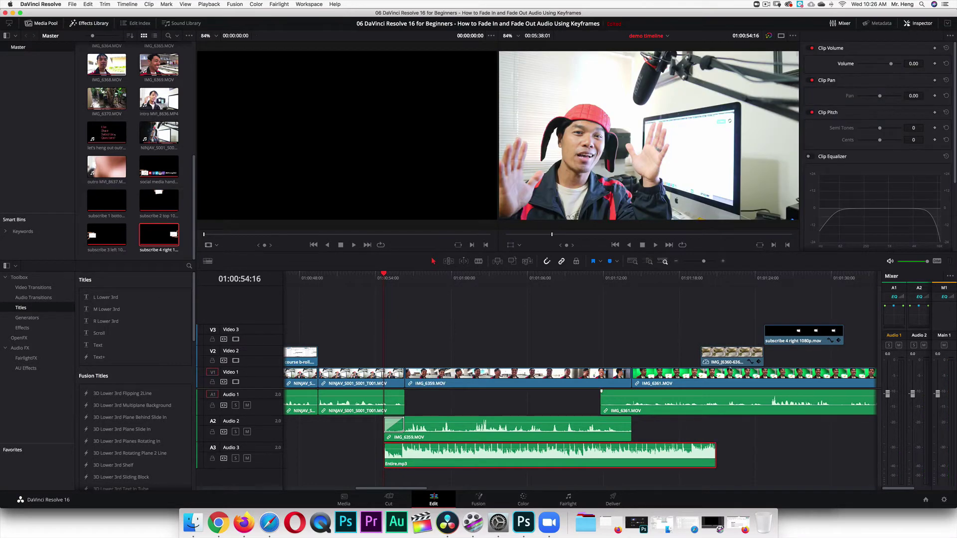
click(935, 63)
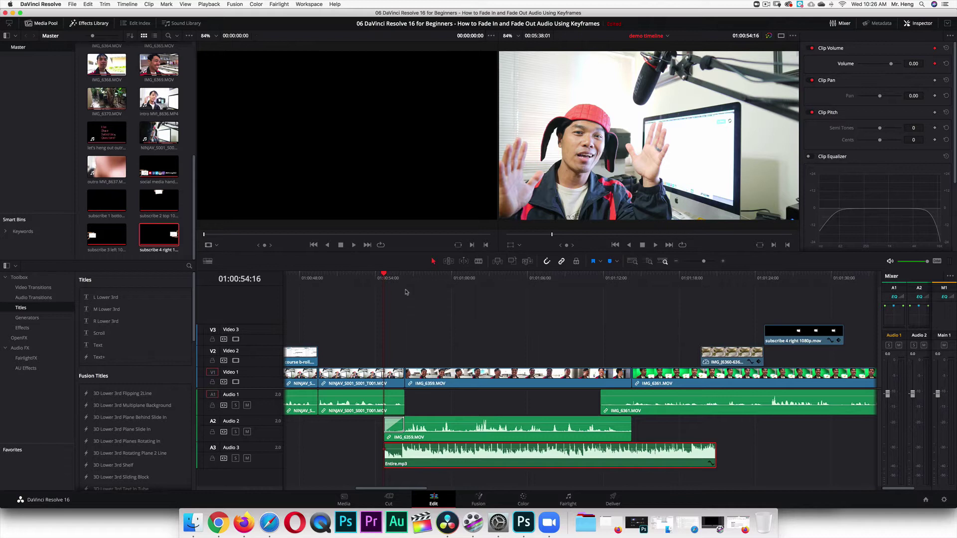
Step: Play on to 01:01:00:18 and add a second volume keyframe there to mark the end of the music's fade-in
drag(383, 275, 422, 276)
key(space)
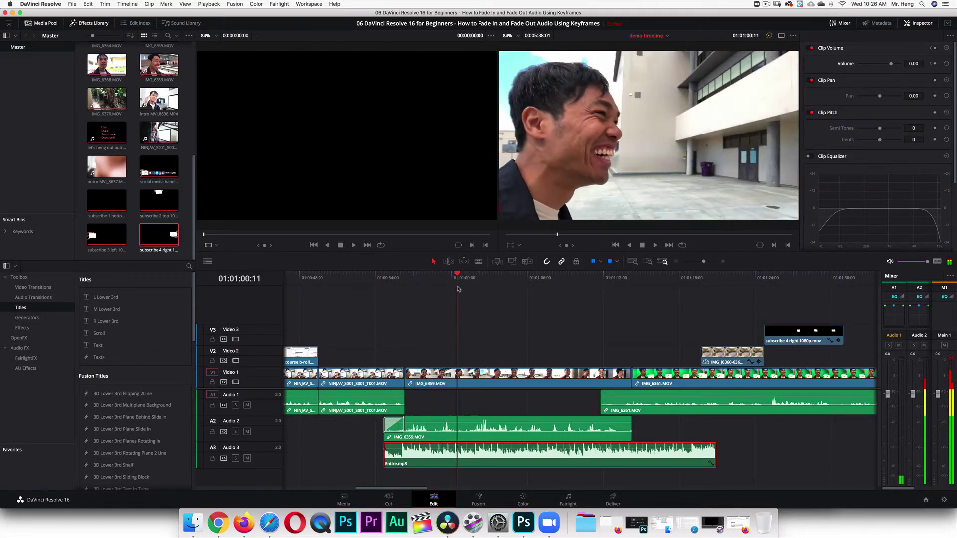
key(space)
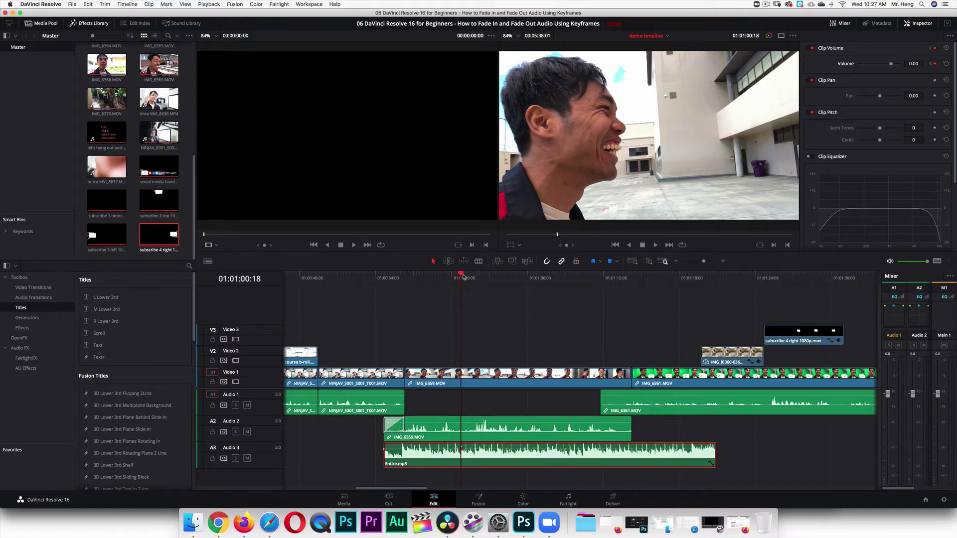
Step: Add volume keyframes for the music's fade-out where the IMG_6359 clip ends and at 01:01:18:23
mouse_move(491, 432)
drag(461, 274, 691, 282)
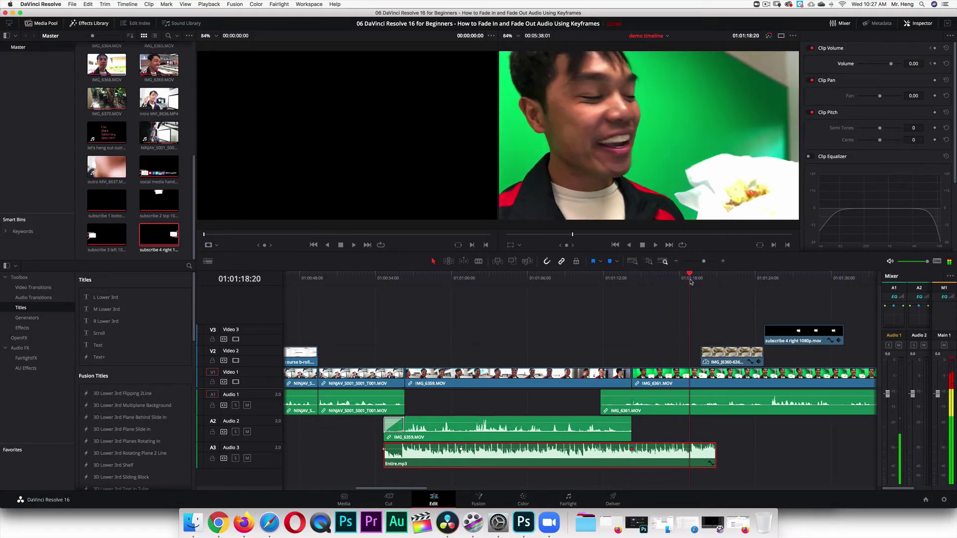
click(935, 63)
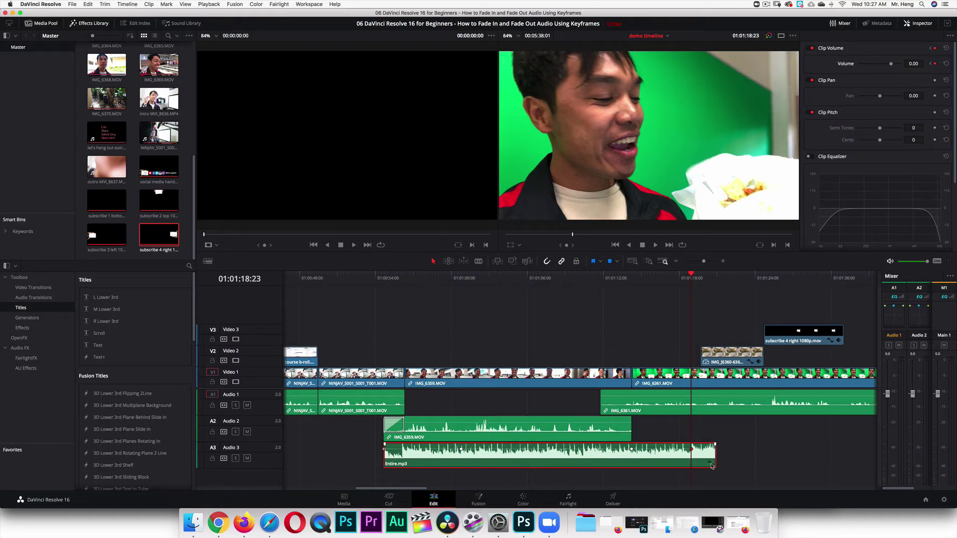
Step: Open the music clip's volume curve and lower its first keyframe to -100 for the fade-in
click(711, 465)
scroll(518, 466, down, 3)
mouse_move(384, 438)
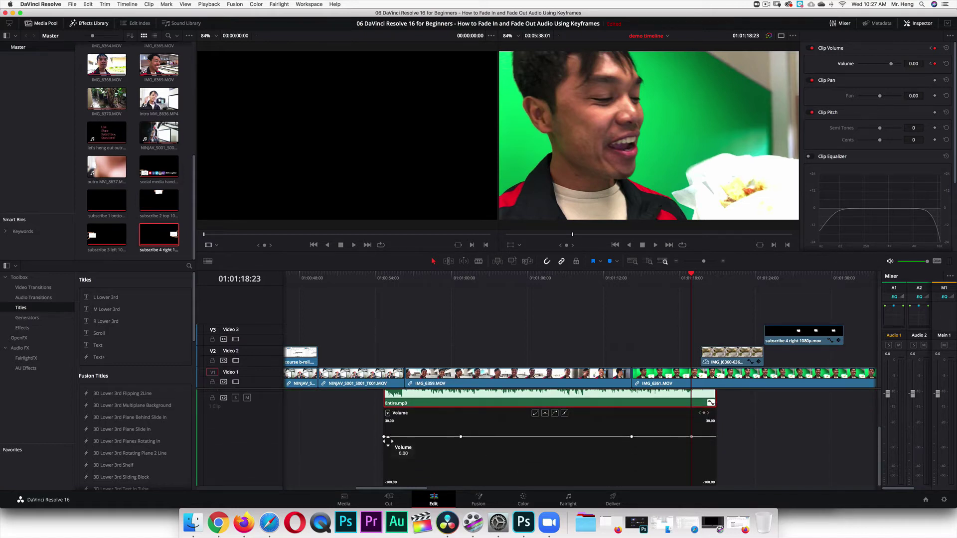
drag(384, 437, 386, 496)
Step: Set the volume of the music clip's last keyframe at 01:01:18:23 to -100.00 for the fade-out
mouse_move(693, 438)
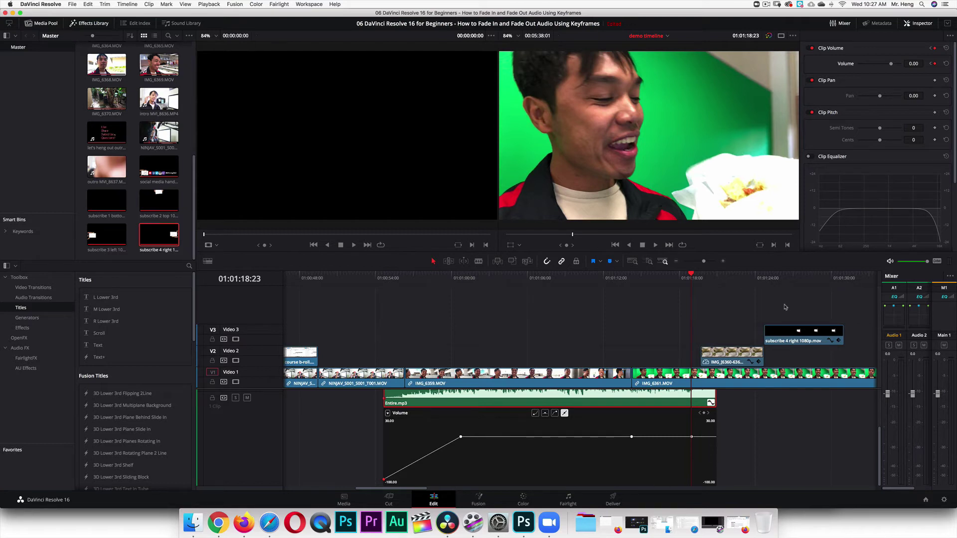
drag(892, 65, 850, 69)
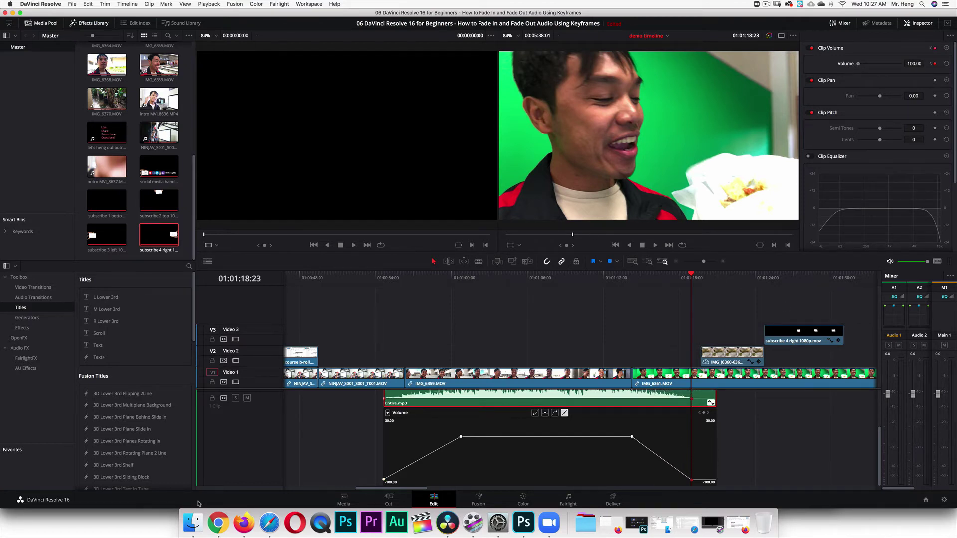
scroll(435, 439, up, 5)
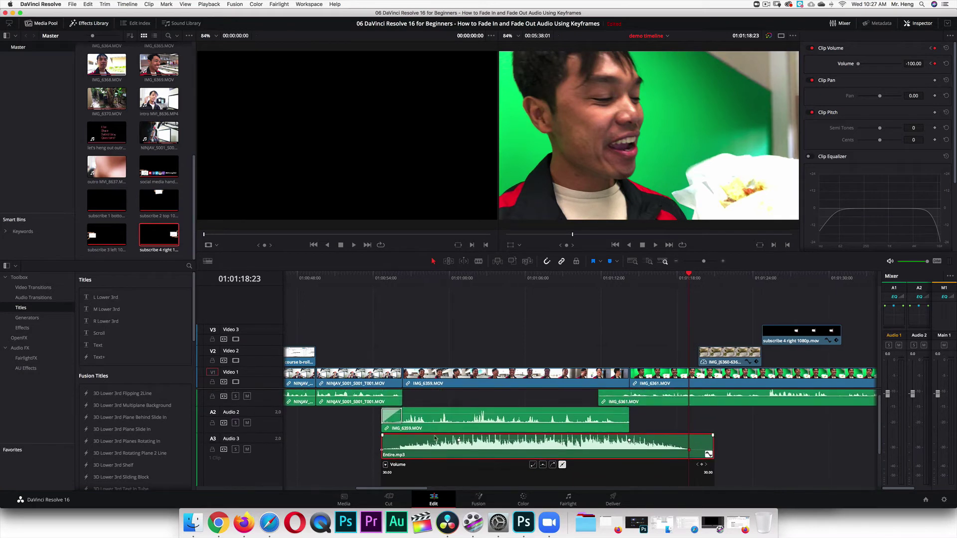
scroll(434, 438, down, 3)
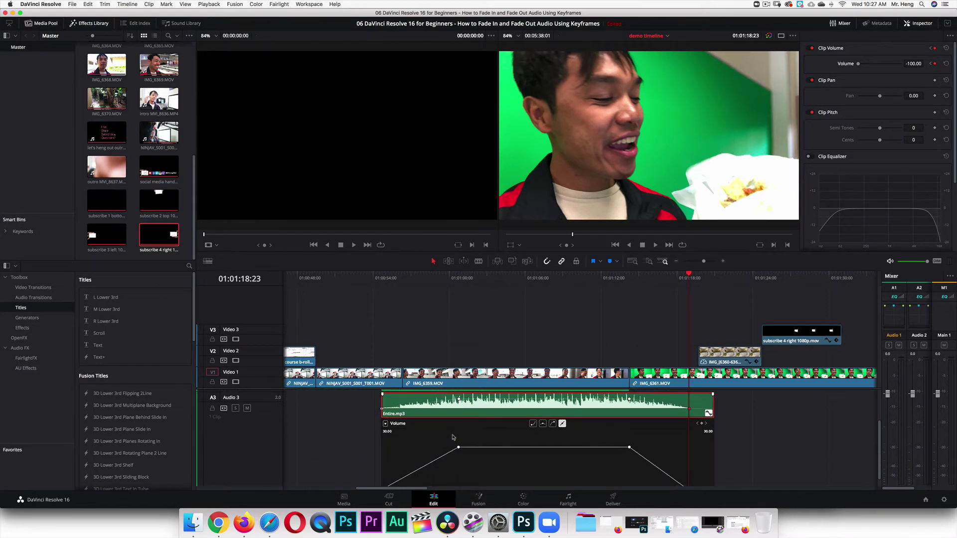
Step: Play back the music clip's fade-in from 01:00:53:06 and its fade-out from 01:01:13:07
click(364, 281)
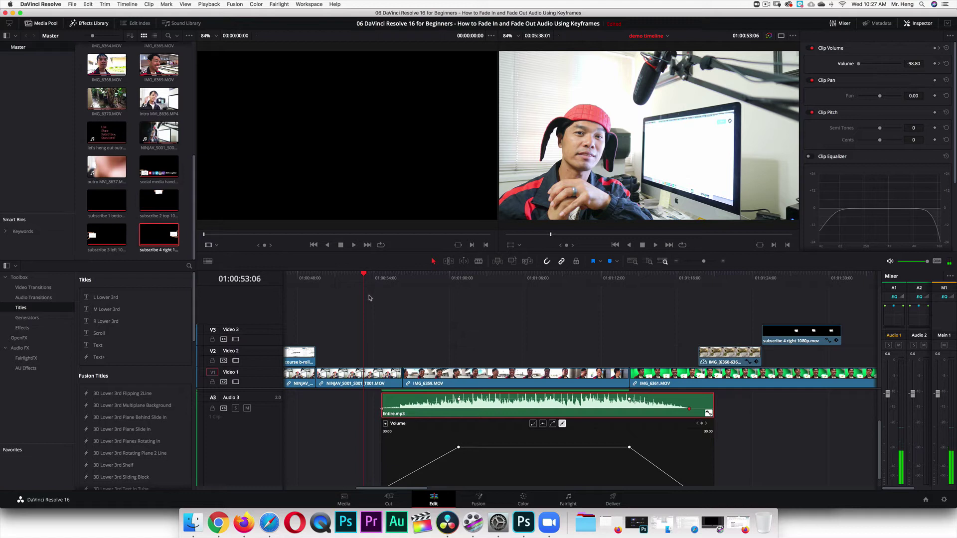
key(space)
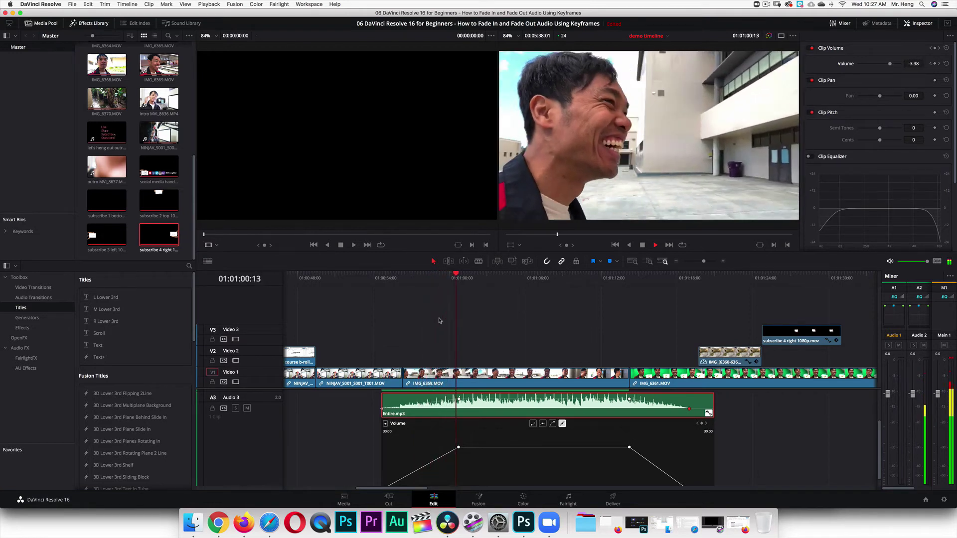
key(space)
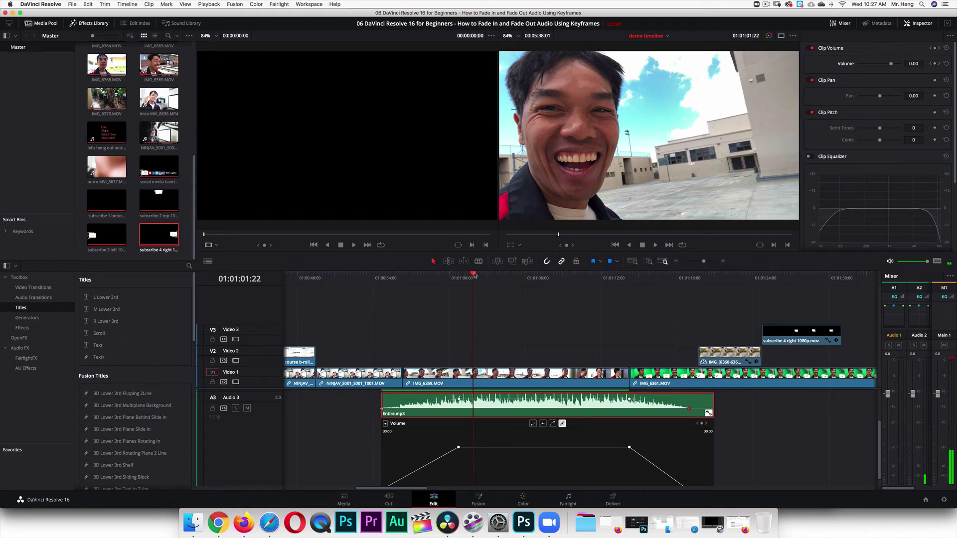
drag(473, 276, 617, 276)
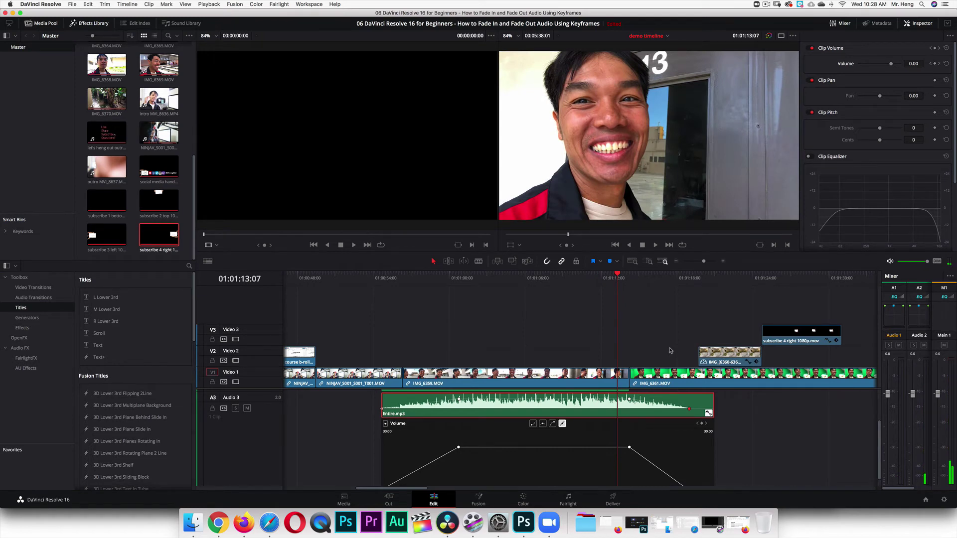
key(space)
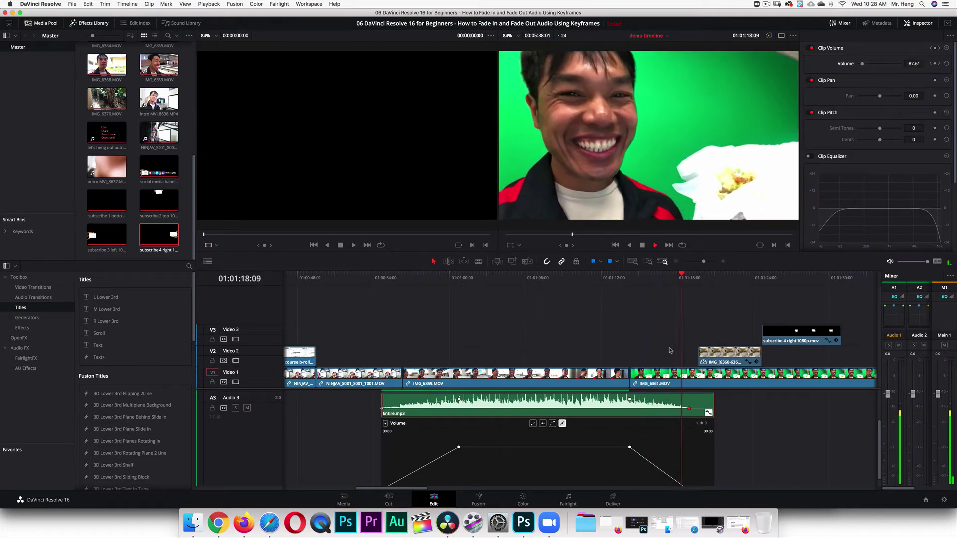
key(space)
scroll(523, 327, down, 1)
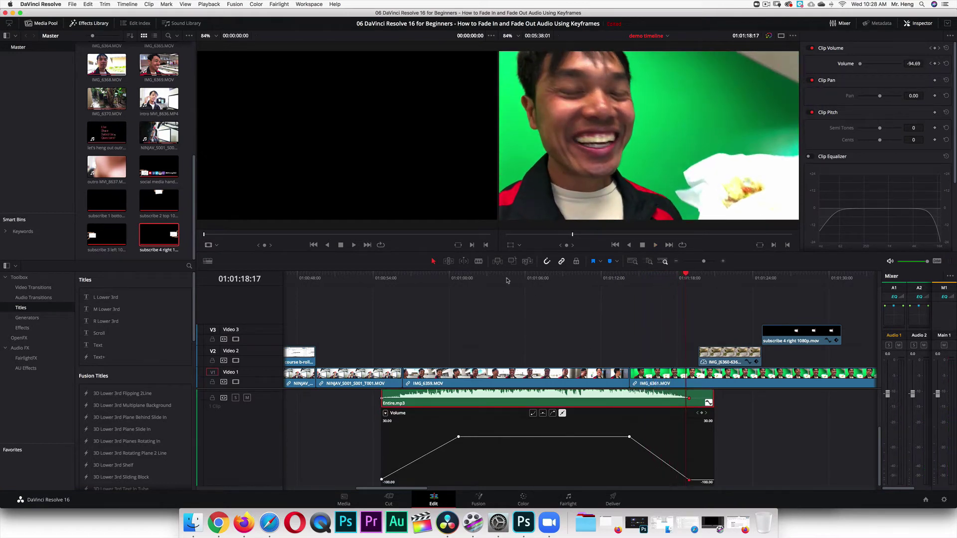
Step: Play the full-volume middle section of the music clip from 01:01:04:06 to judge its loudness
click(503, 279)
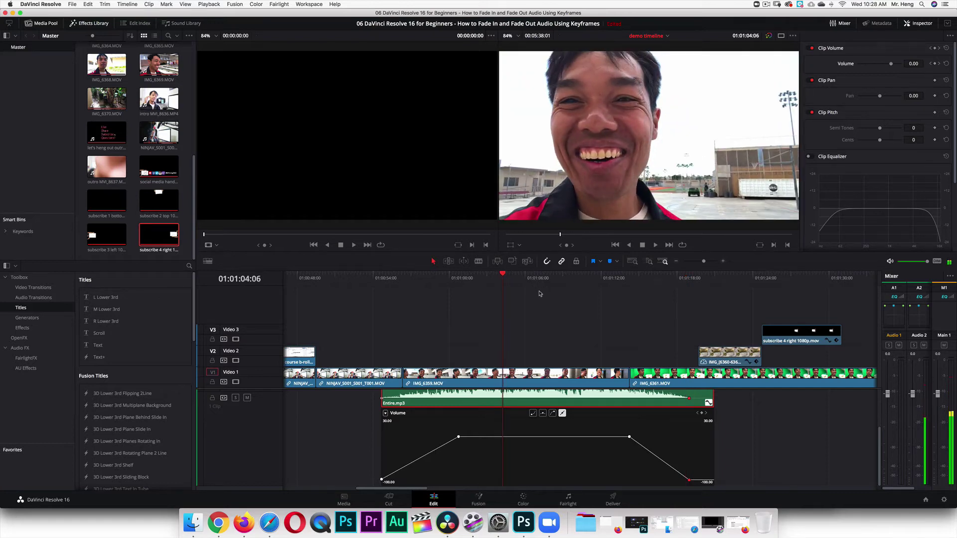
key(space)
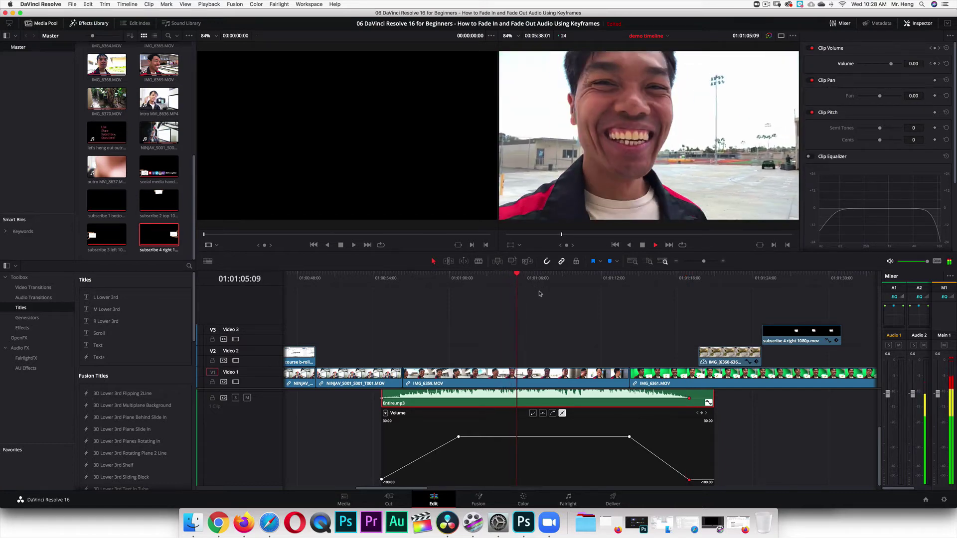
key(space)
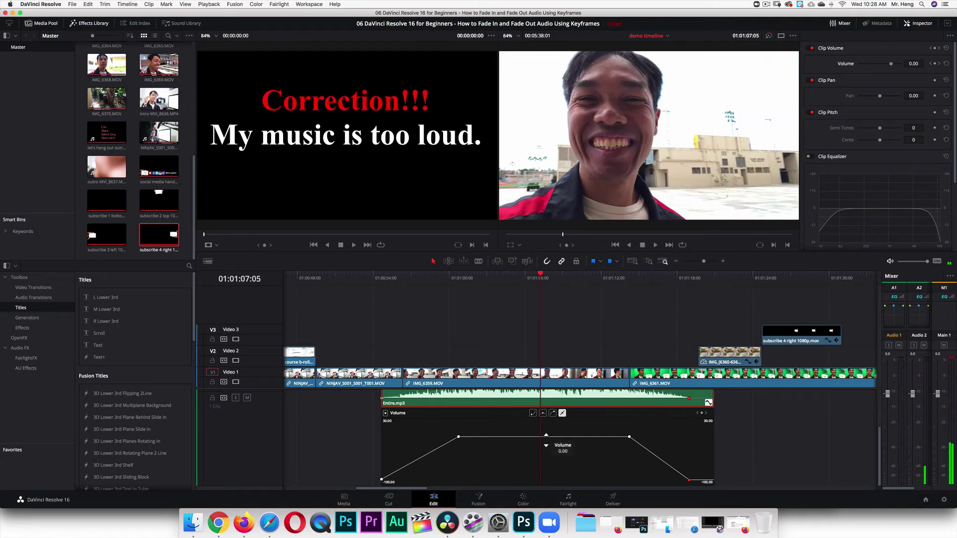
Step: Lower the middle section of the music clip's volume curve to -19.07 and play it back from 01:00:59:23
drag(546, 435, 546, 444)
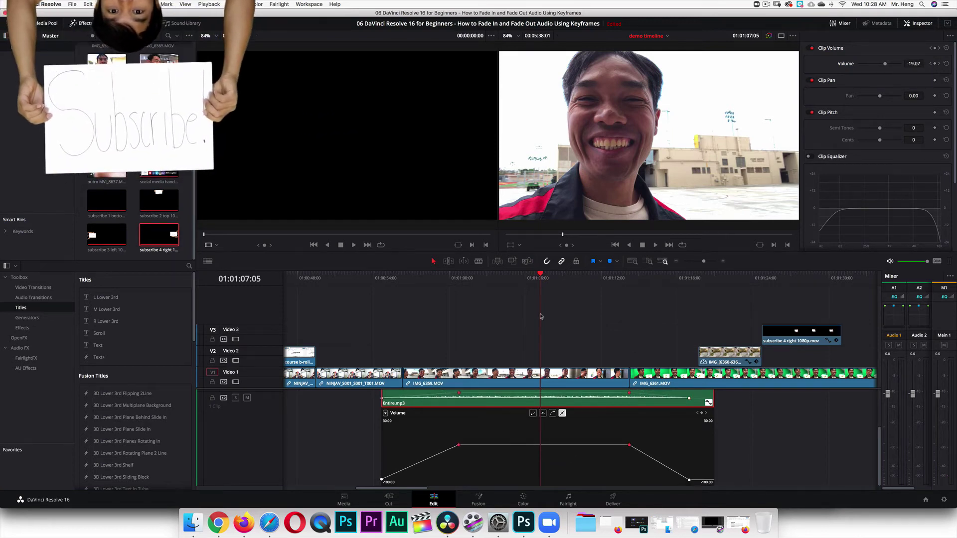
drag(540, 275, 402, 278)
click(448, 277)
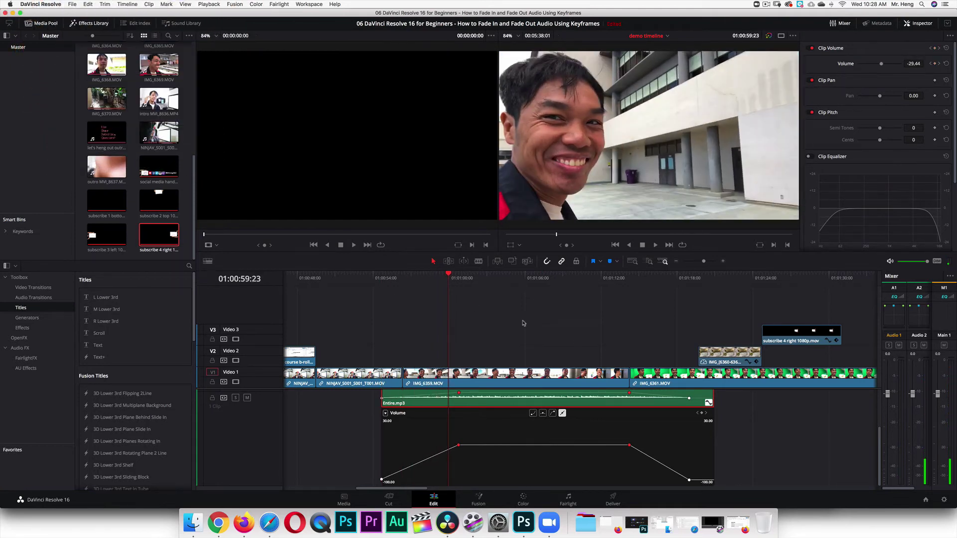
key(space)
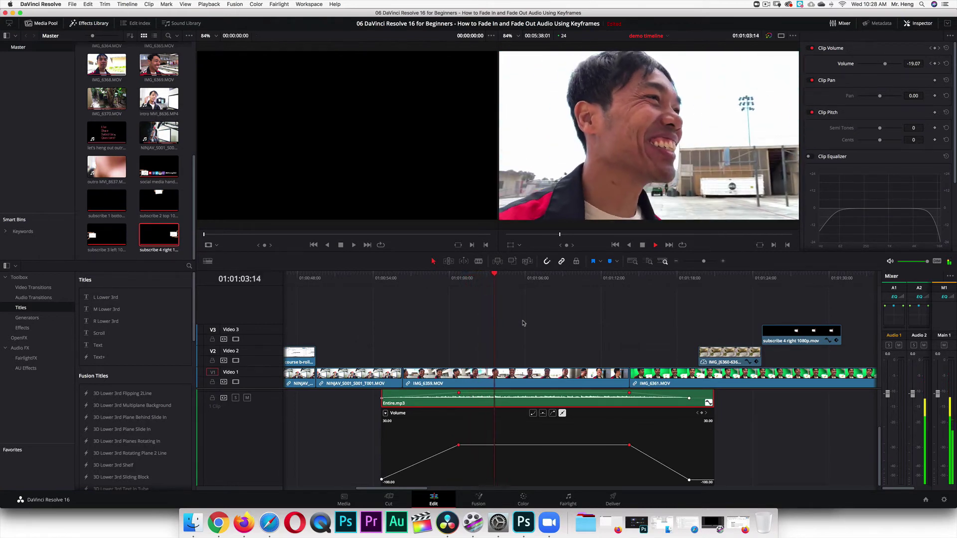
key(space)
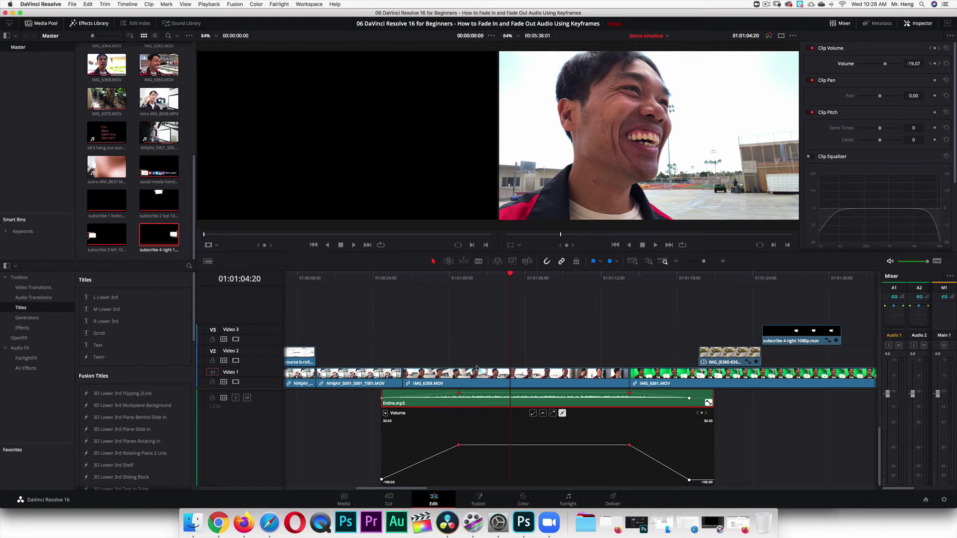
key(space)
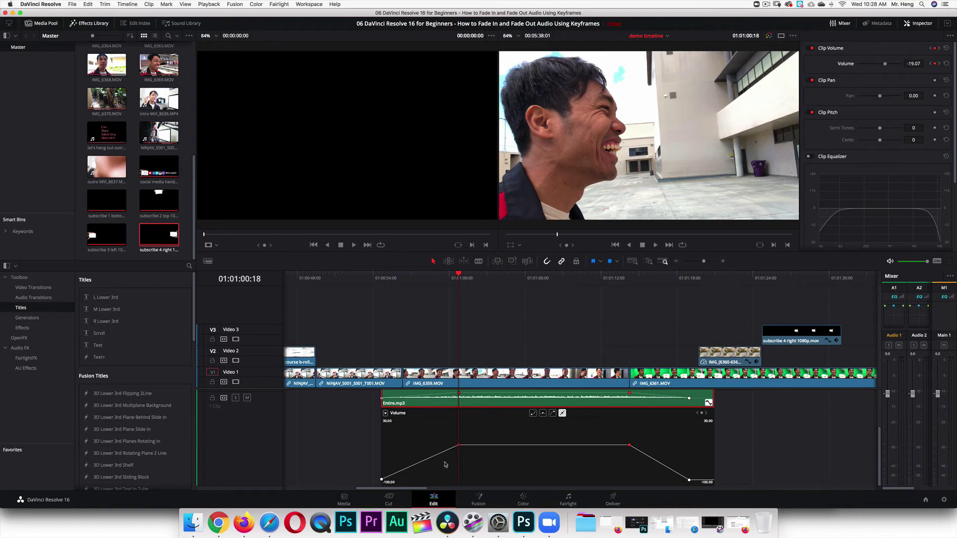
Step: Ease the volume curve into the music clip's second keyframe at 01:01:00:18 and play back the fade-in
click(532, 414)
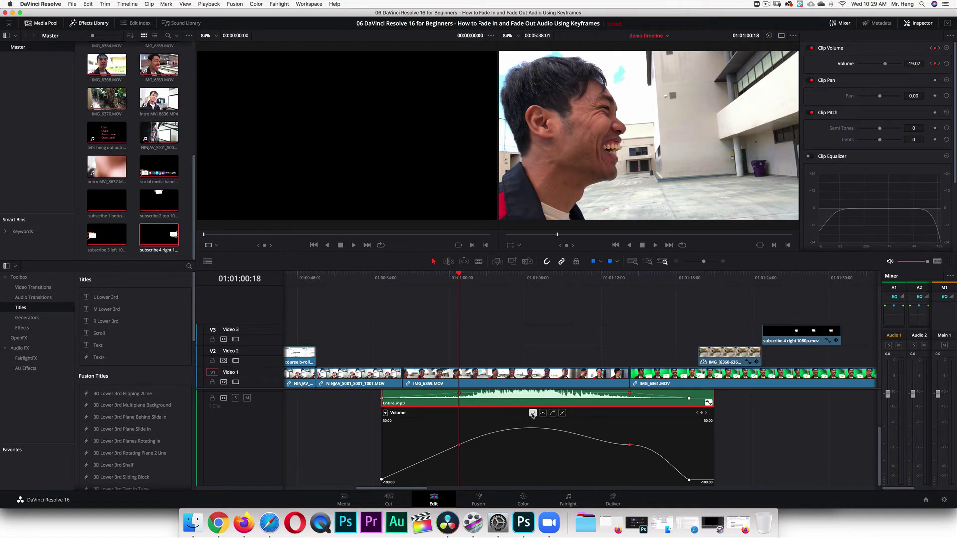
click(563, 414)
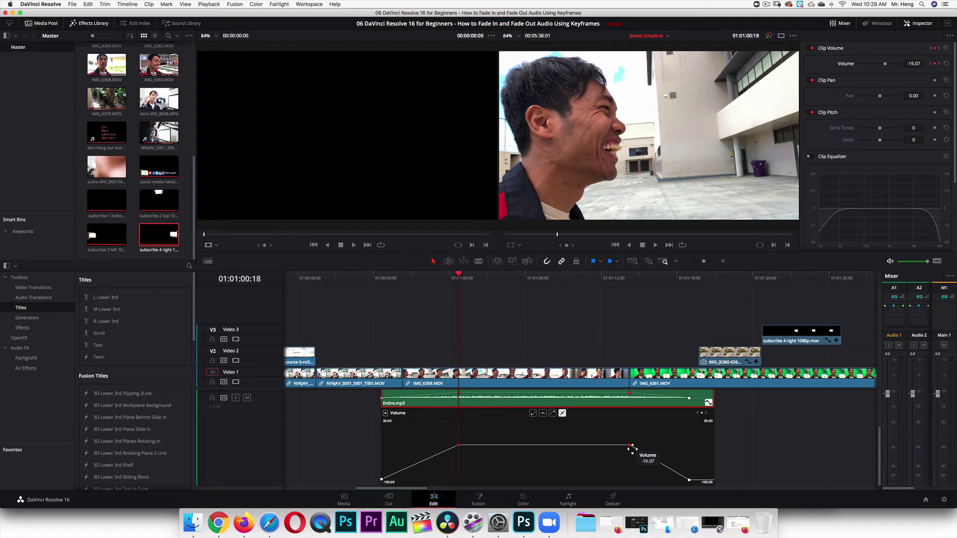
click(628, 426)
click(460, 446)
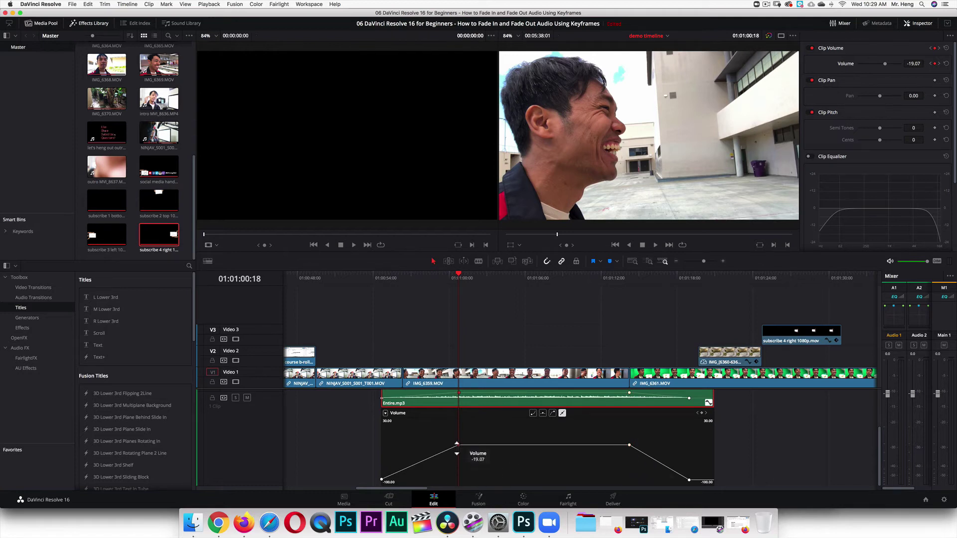
click(553, 414)
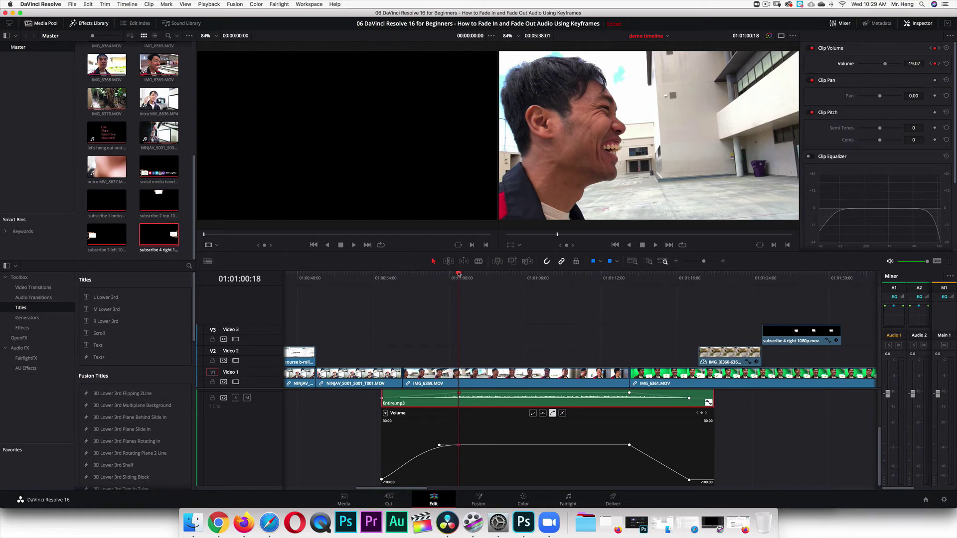
drag(458, 274, 387, 275)
key(space)
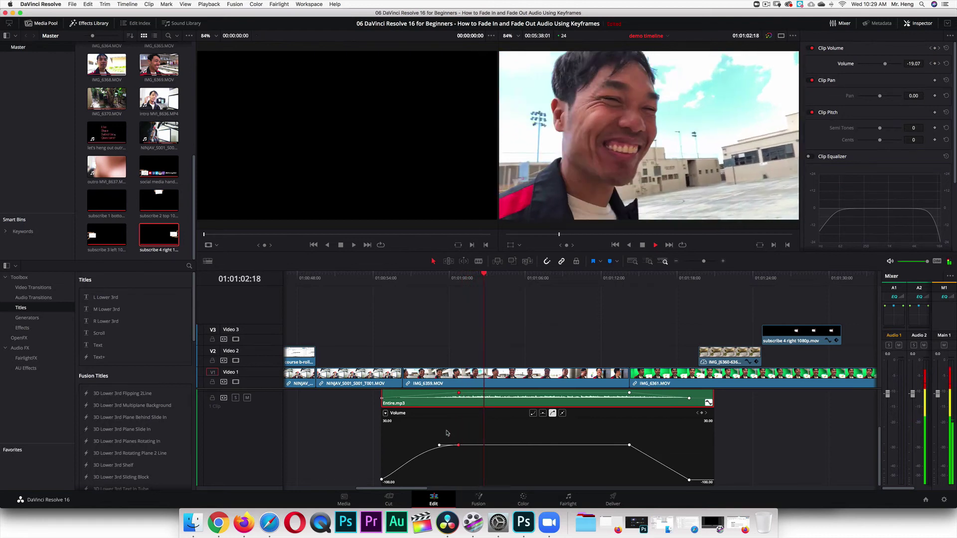
key(space)
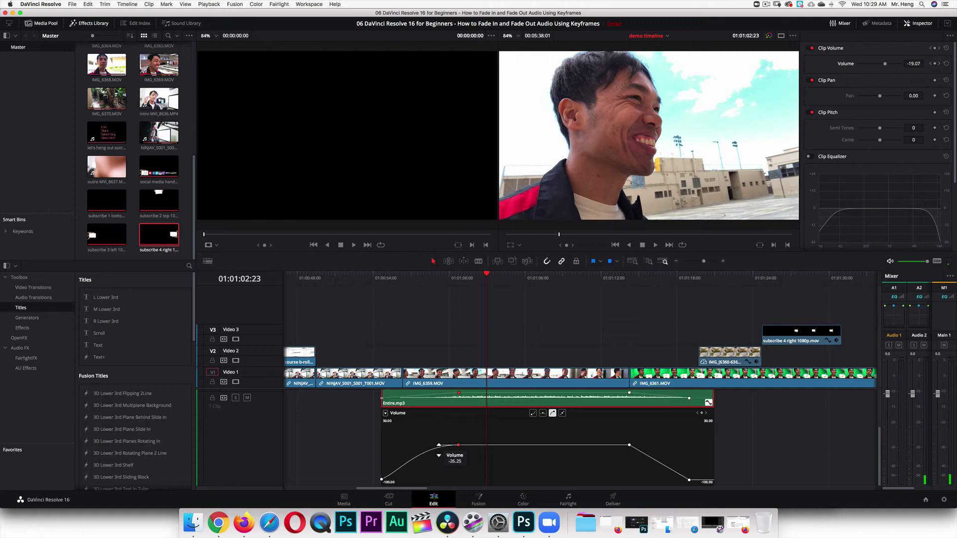
Step: Pull the second keyframe's ease handle toward the clip's start for a faster volume rise and play back the fade-in
drag(441, 447, 413, 451)
drag(487, 276, 374, 275)
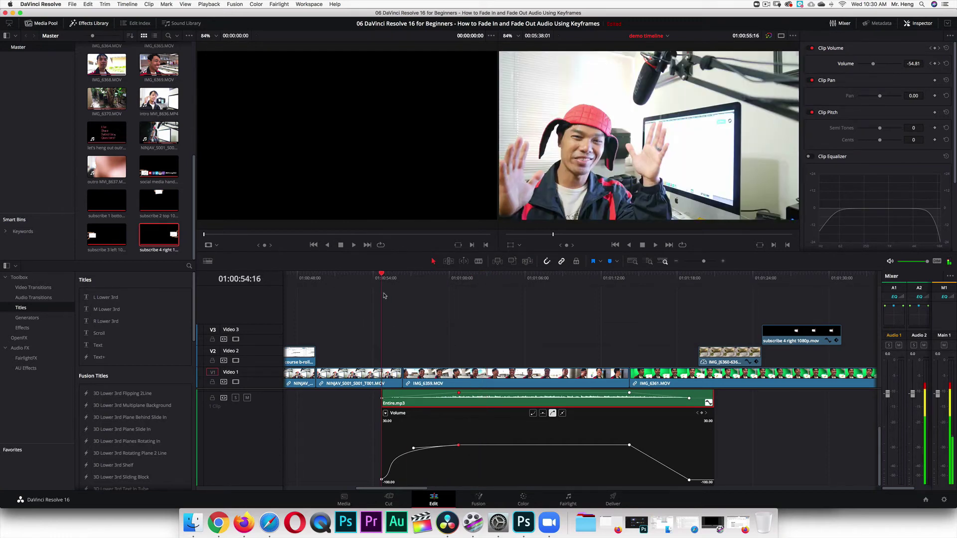
key(space)
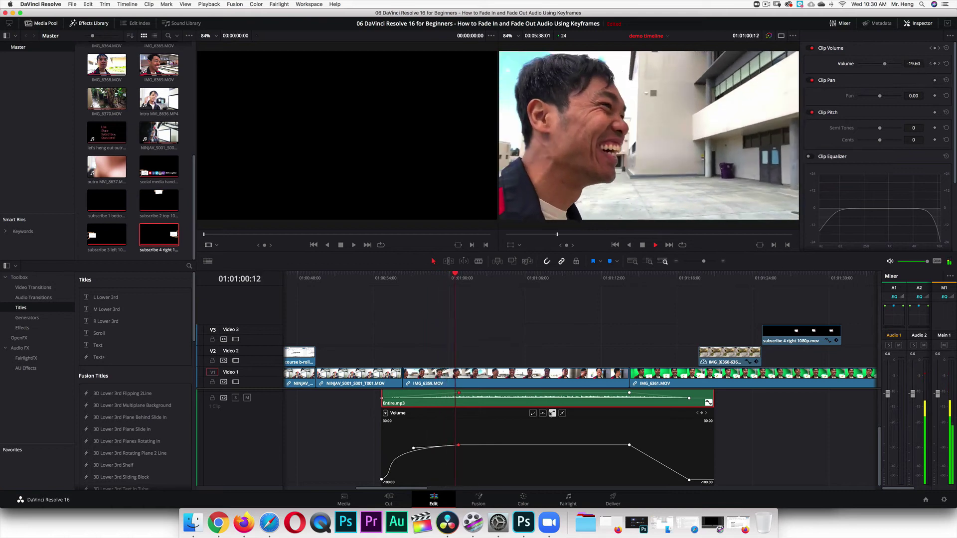
key(space)
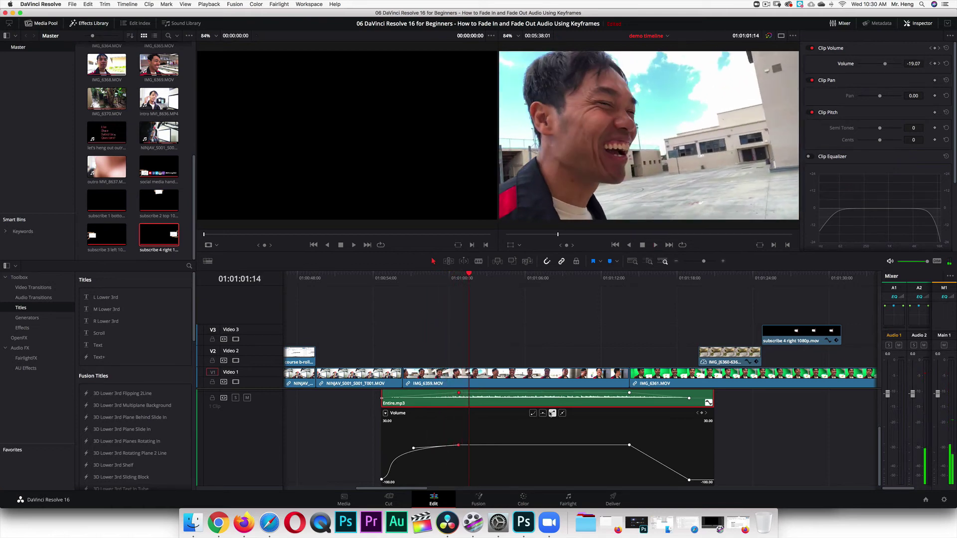
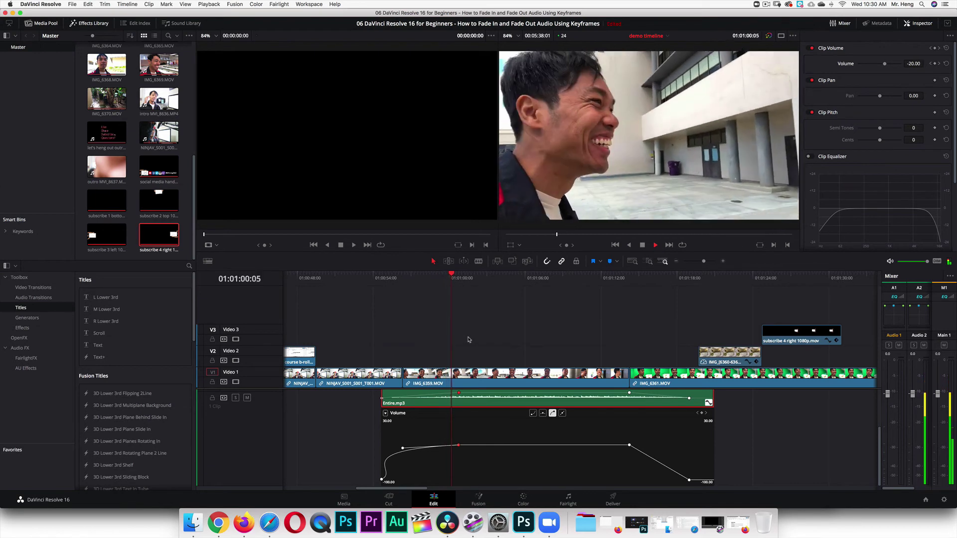
key(space)
Step: Raise the middle section of the music clip's volume curve to 6.07 and play back the fade-in
mouse_move(538, 448)
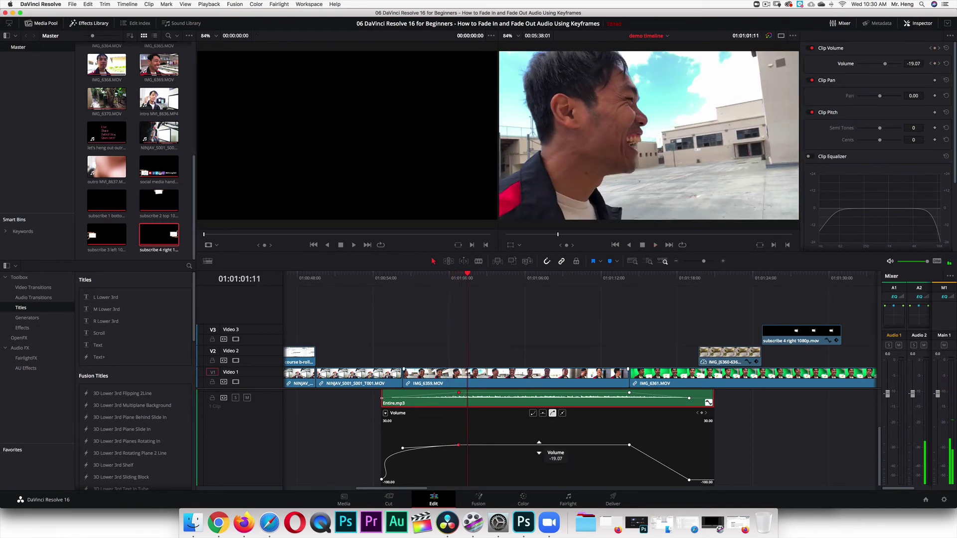
drag(539, 448, 539, 435)
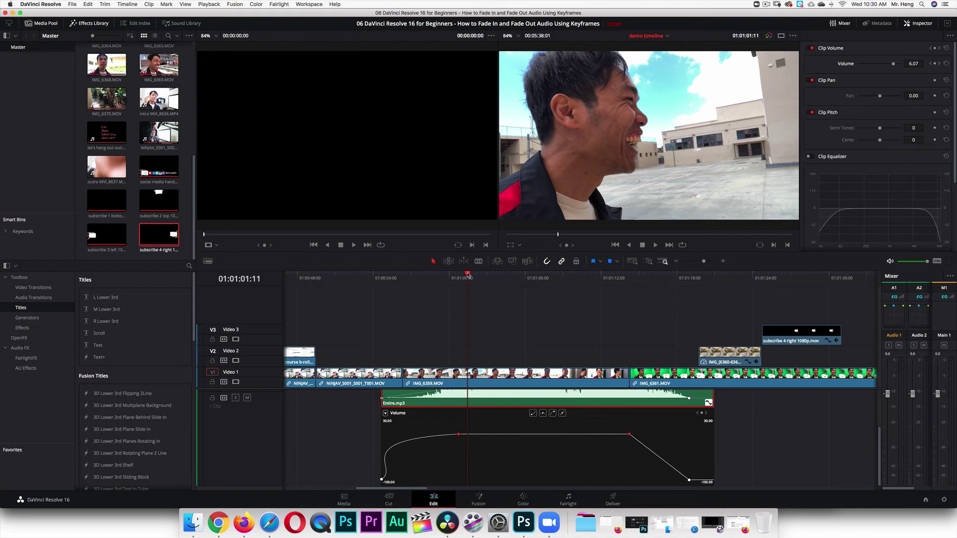
drag(468, 275, 364, 274)
key(space)
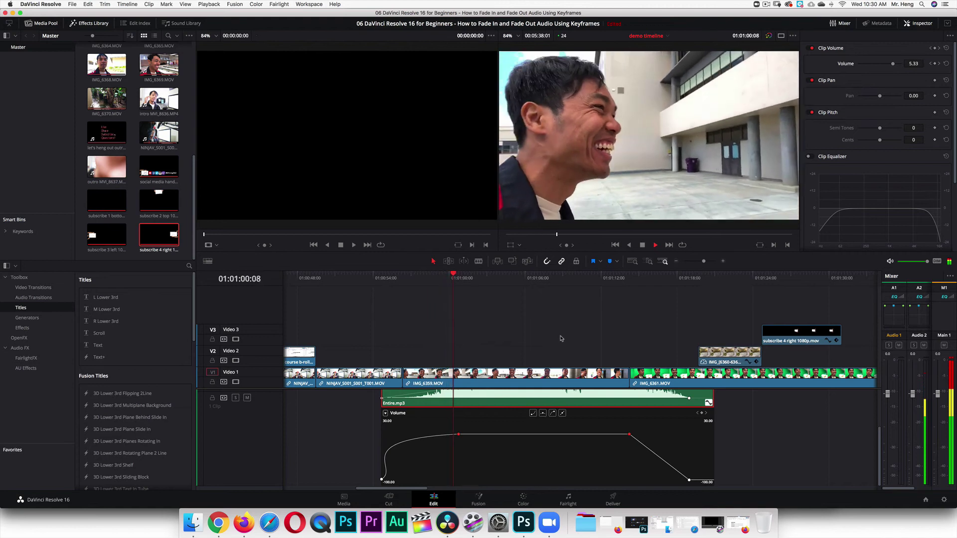
key(space)
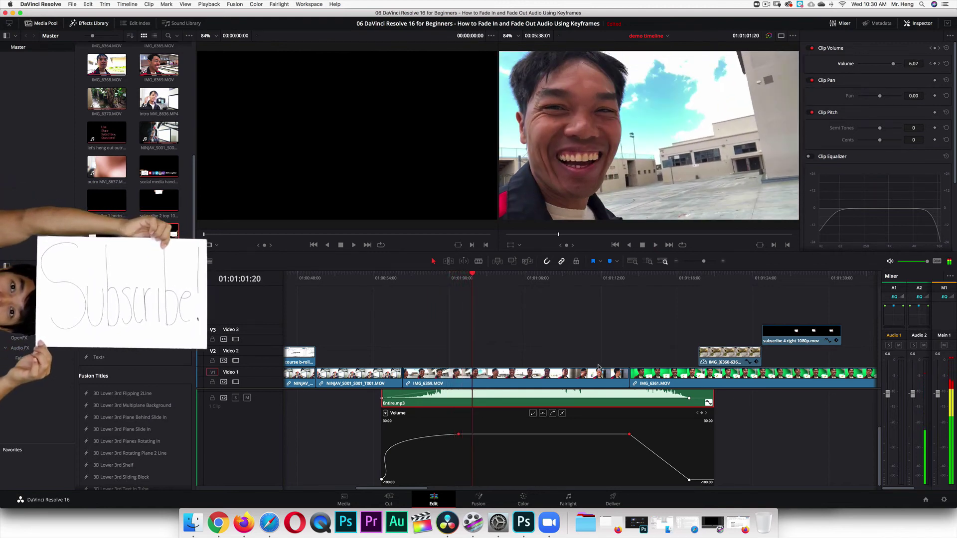
Step: Ease the curve out of the keyframe at 01:01:14:06 with a lengthened handle and move the last keyframe to 01:01:20:03
click(666, 436)
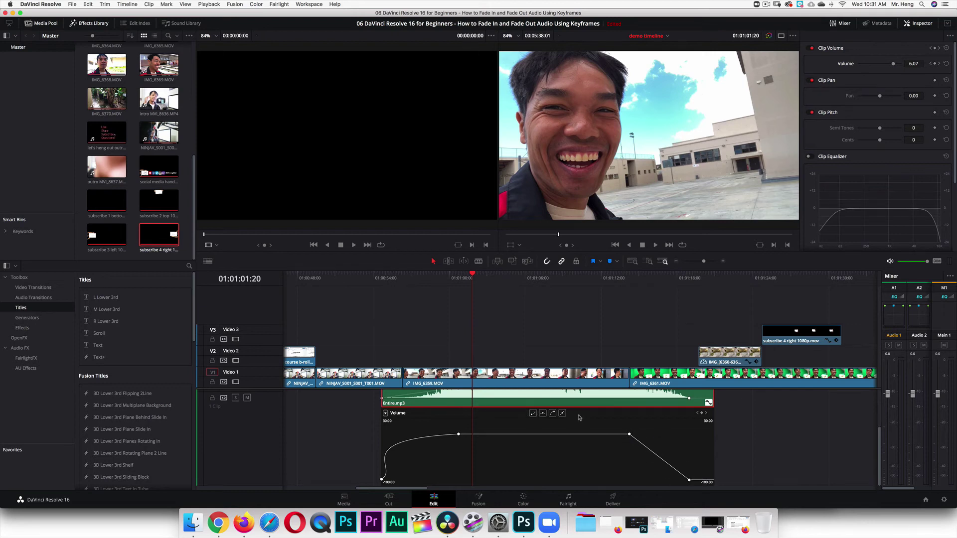
key(bracketright)
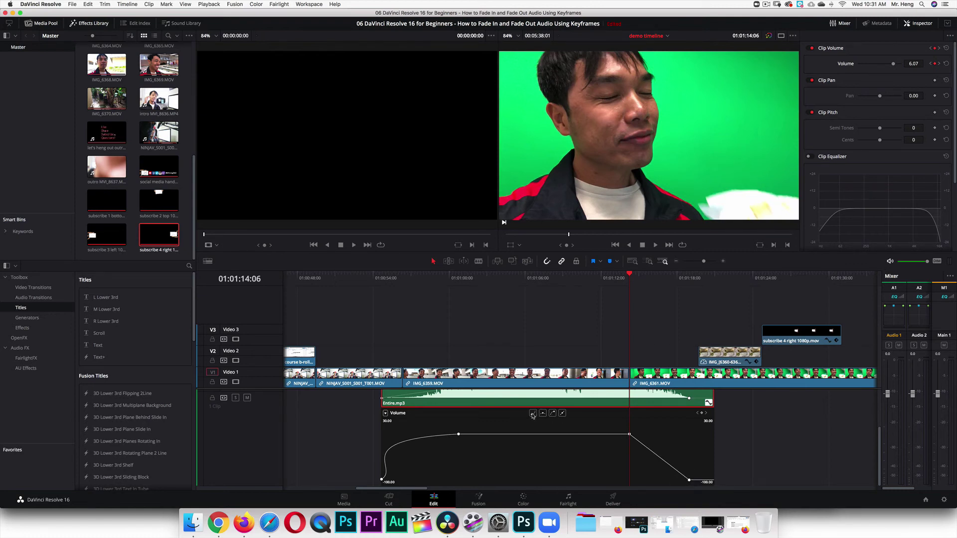
click(629, 435)
click(532, 413)
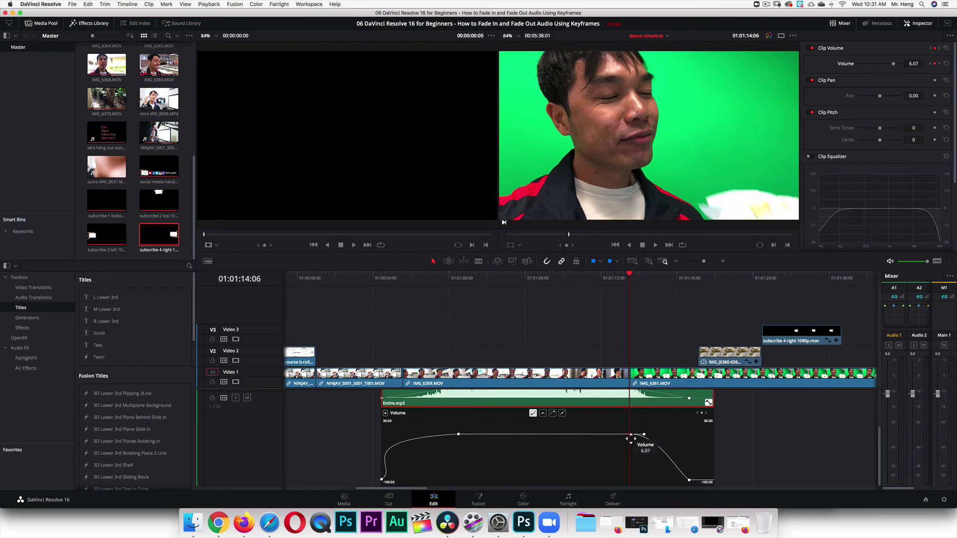
drag(689, 480, 704, 482)
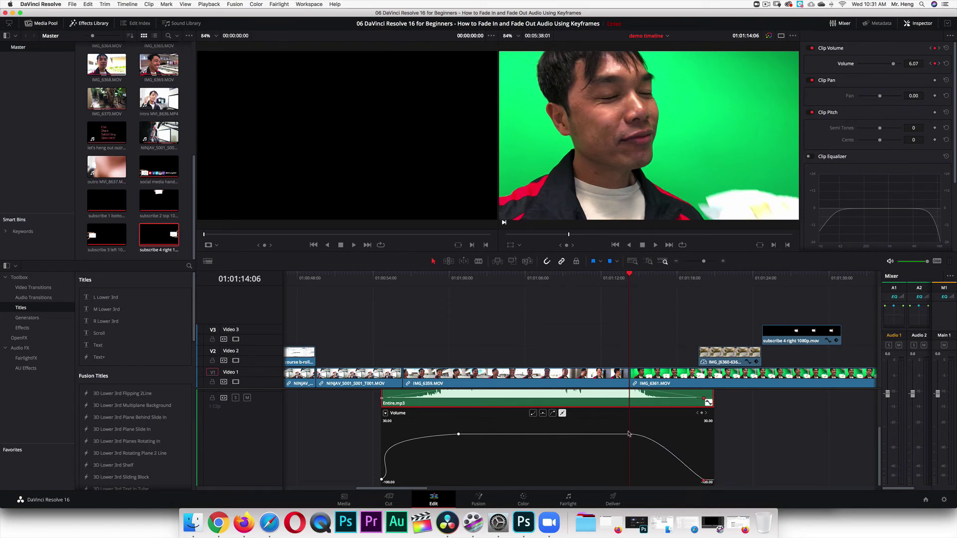
drag(629, 435, 661, 436)
Step: Ease the curve into the last volume keyframe and pull its handle up and toward the keyframe to round the fade-out
click(704, 481)
click(553, 414)
drag(684, 481, 698, 468)
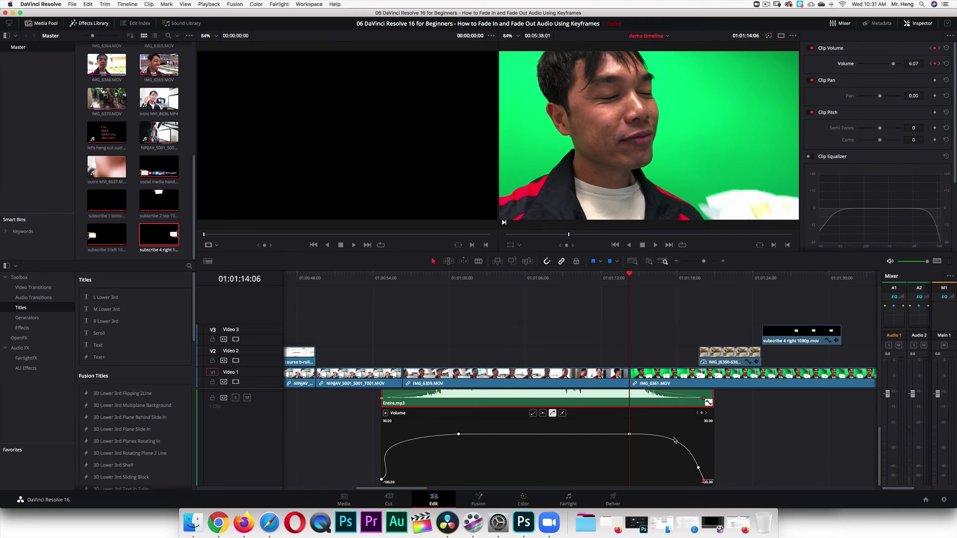
Step: Delete the volume keyframes at 01:01:20:03 and 01:01:14:06, and reset the clip's volume to clear the remaining keyframes
click(939, 64)
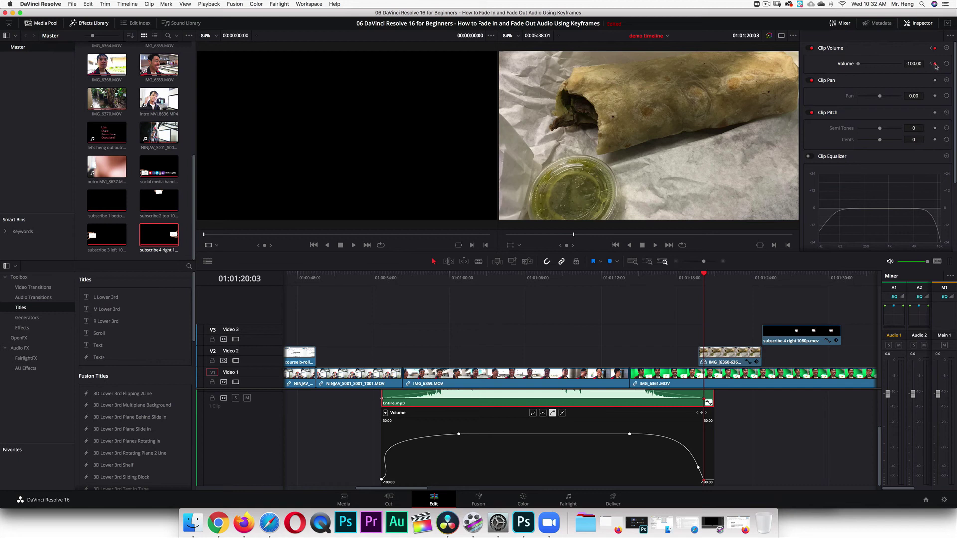
click(702, 413)
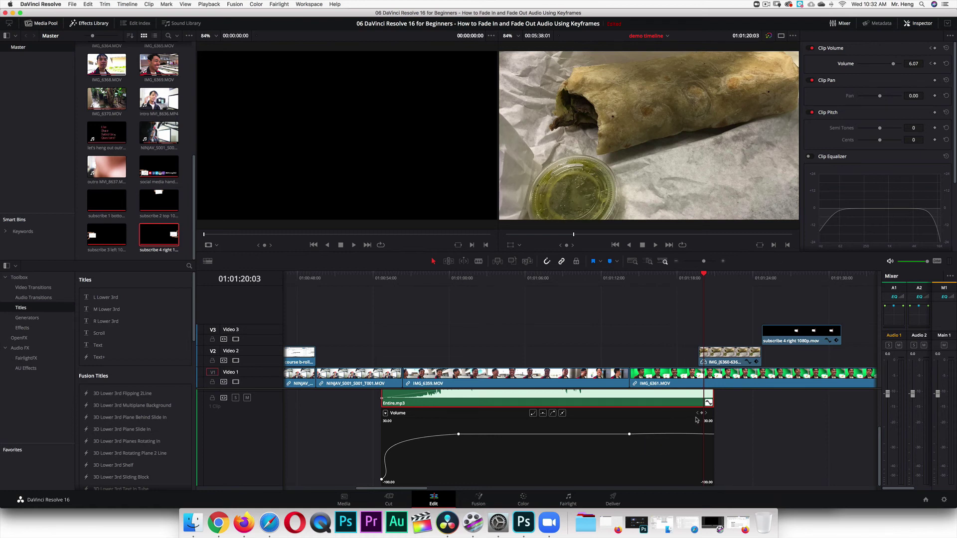
click(698, 413)
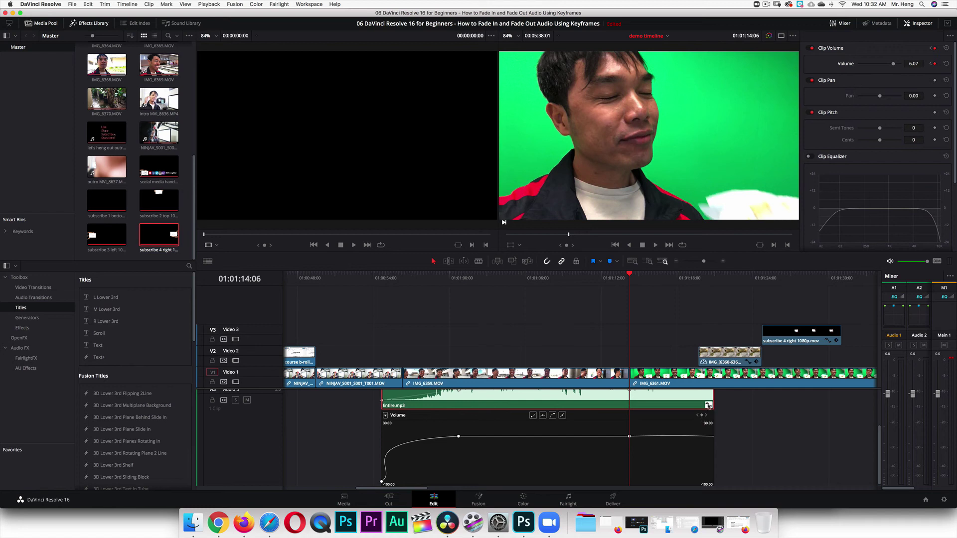
click(935, 64)
click(946, 65)
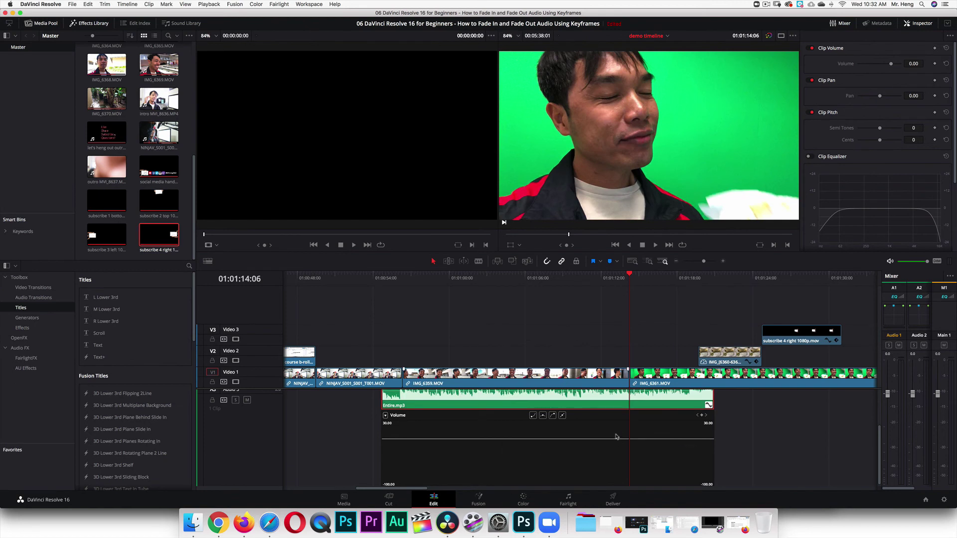